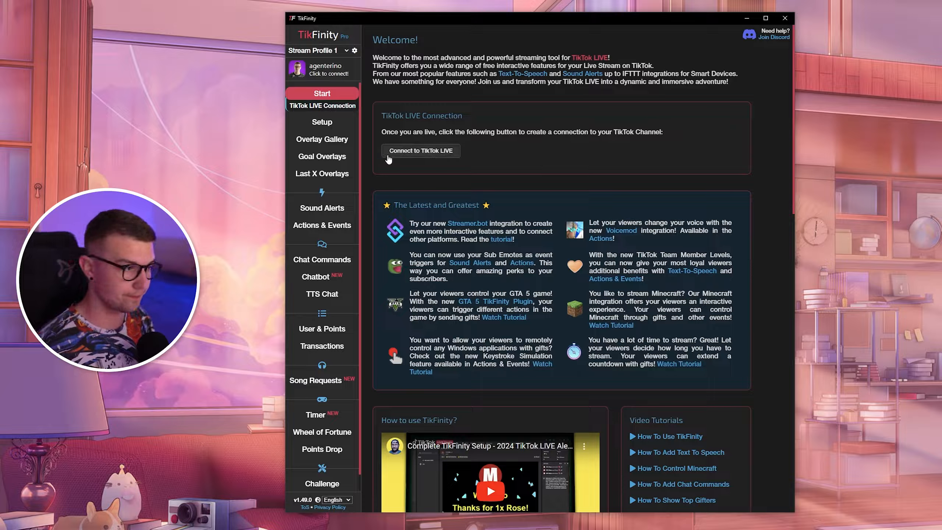
Open the Overlay Gallery and review the Emojify overlay's customization settings, closing them with OK.
click(341, 142)
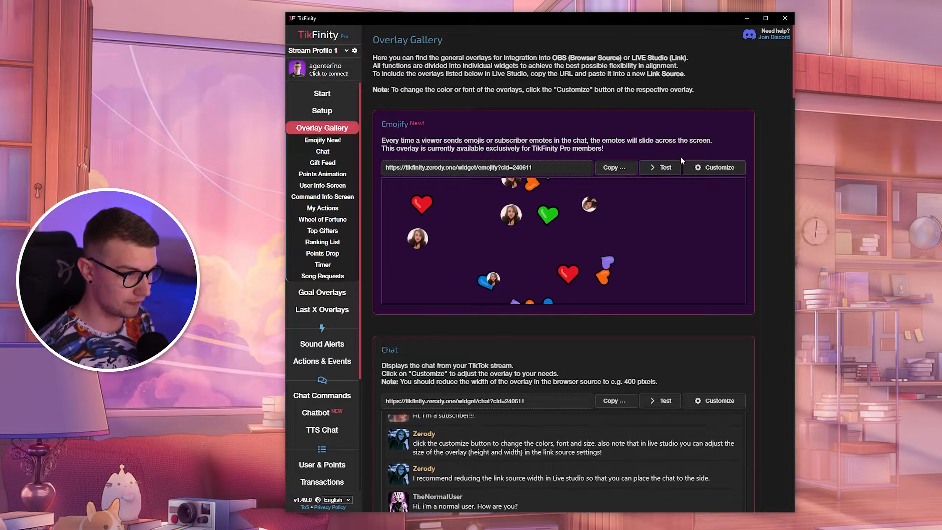
click(716, 170)
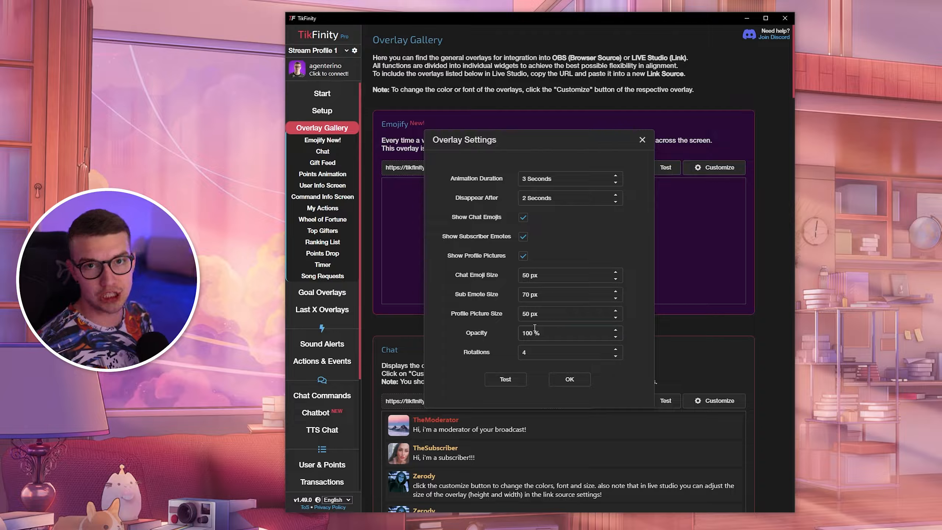
click(569, 379)
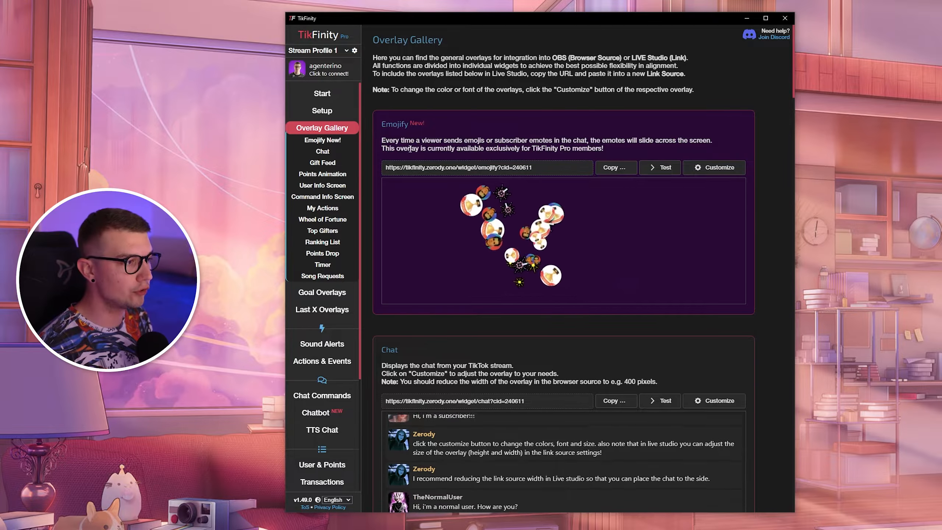
Copy the Emojify overlay URL and add it as a new Link source in TikTok LIVE Studio.
click(614, 168)
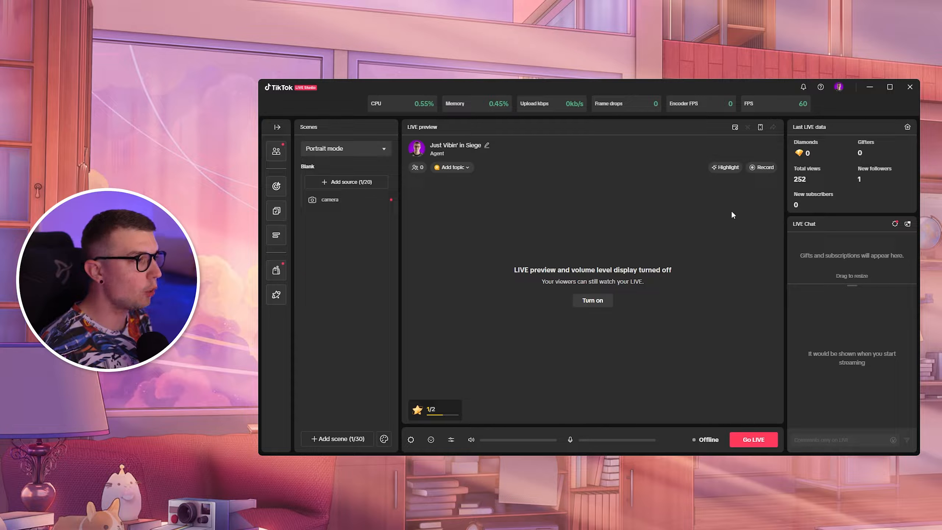
click(347, 182)
click(476, 227)
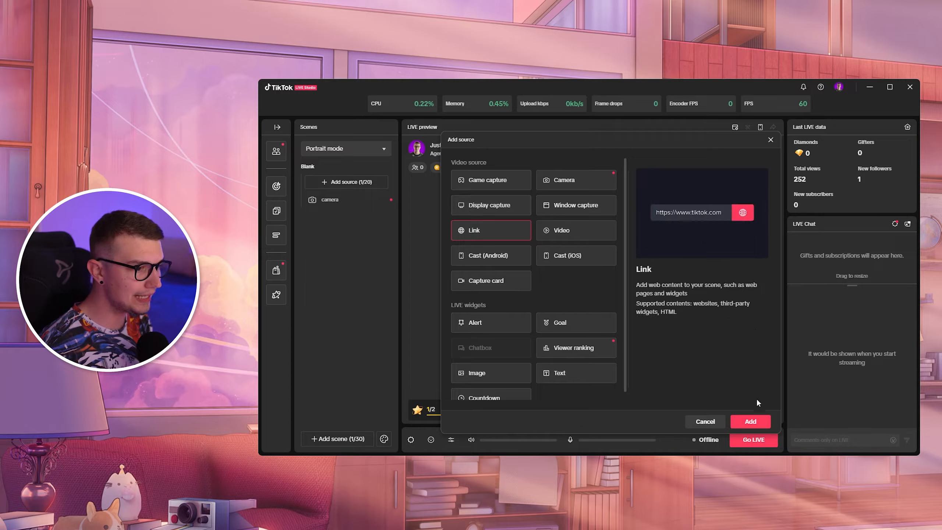
click(749, 422)
click(459, 220)
key(ctrl+v)
drag(490, 220, 589, 219)
click(560, 232)
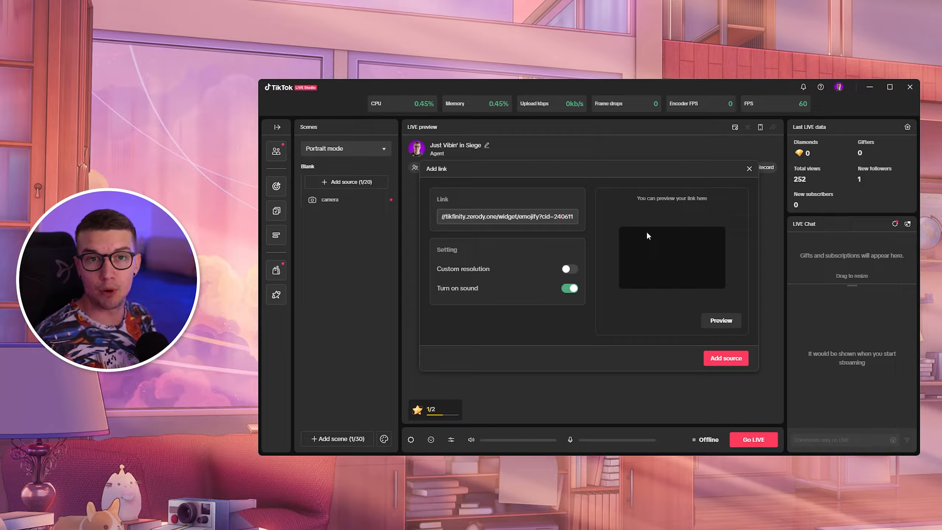
click(724, 359)
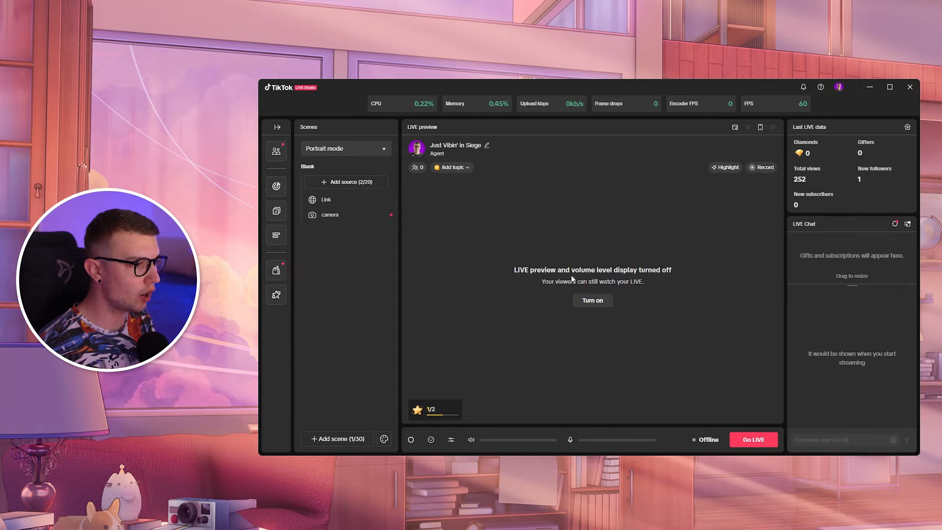
Turn on the live preview and resize the Link source to cover the upper part of the portrait canvas.
click(591, 303)
click(326, 200)
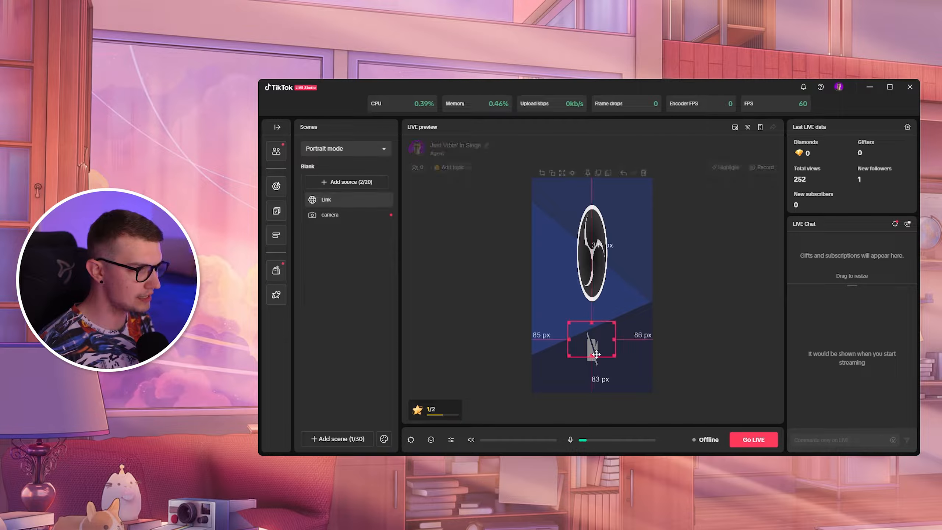
drag(589, 350, 649, 265)
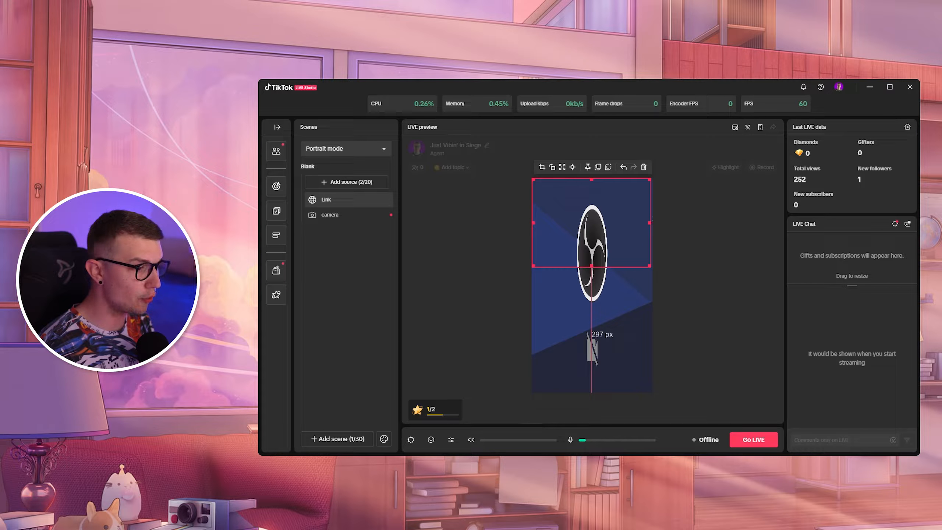
Switch to TikFinity and run a test of the Emojify overlay.
key(alt+Tab)
click(659, 169)
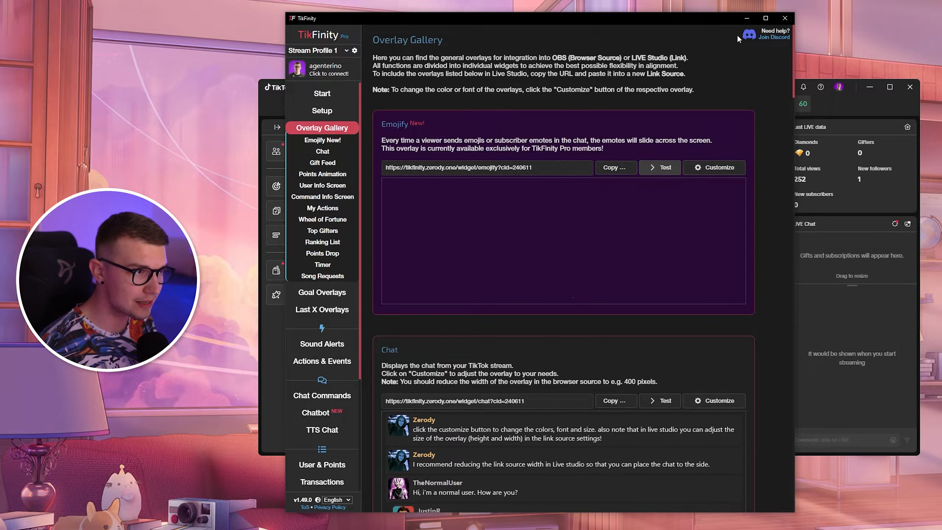
click(746, 18)
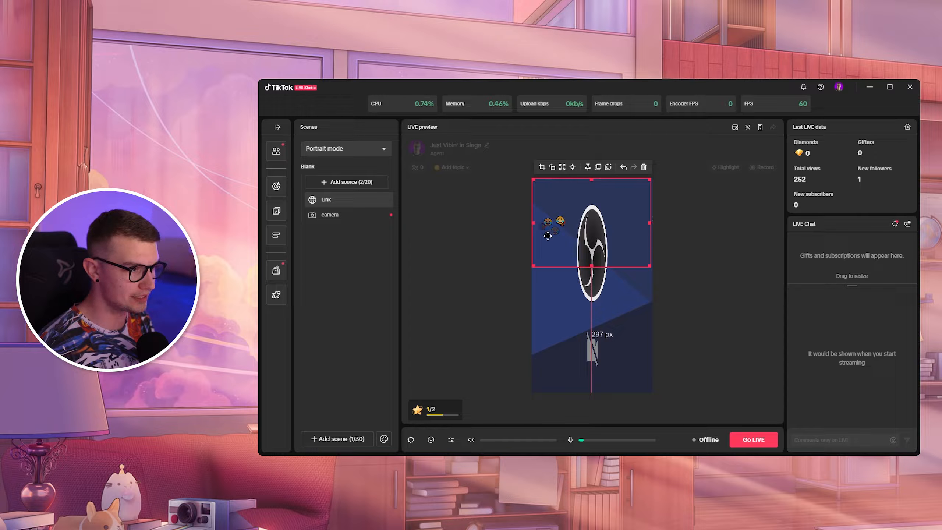
Adjust the size and position of the Link source in the portrait preview.
drag(533, 268, 381, 377)
drag(581, 309, 658, 319)
drag(596, 195, 596, 183)
drag(583, 266, 584, 267)
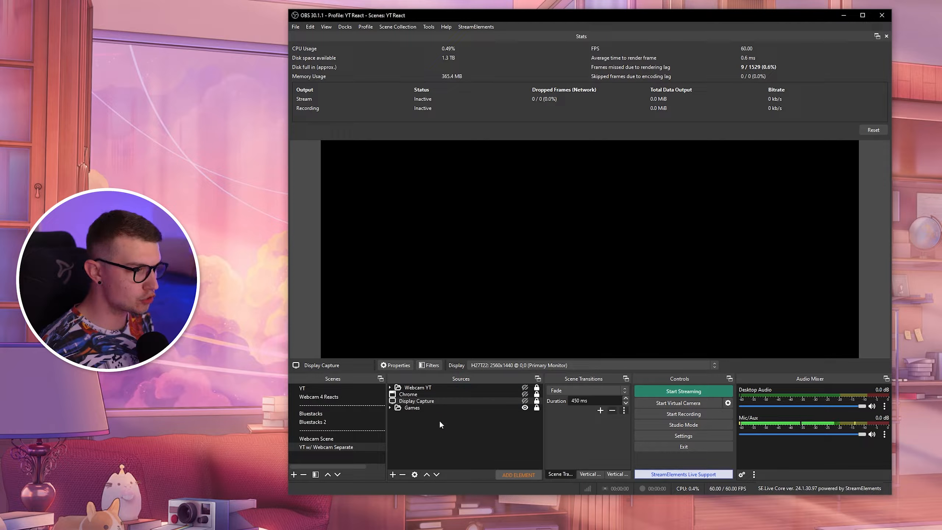
Switch to OBS and add a new Browser source named Emojify to the scene.
right_click(426, 420)
mouse_move(441, 427)
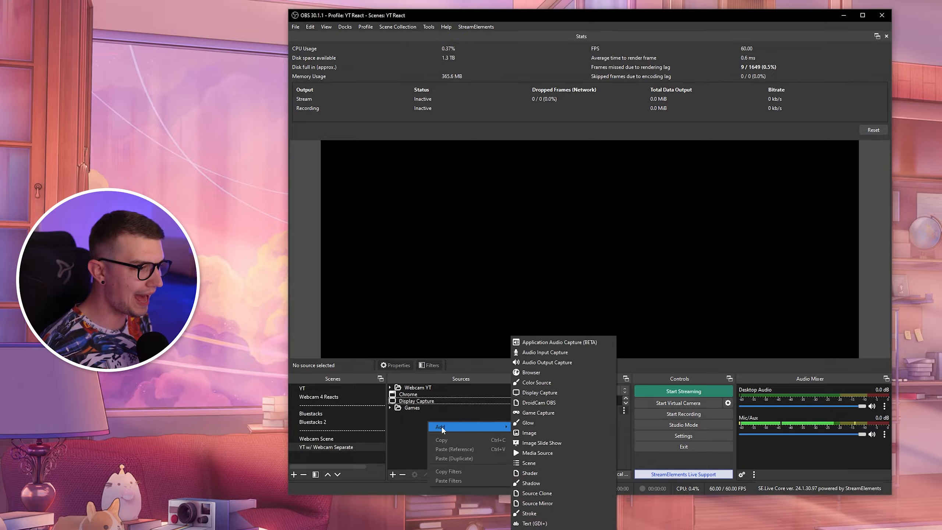
click(528, 372)
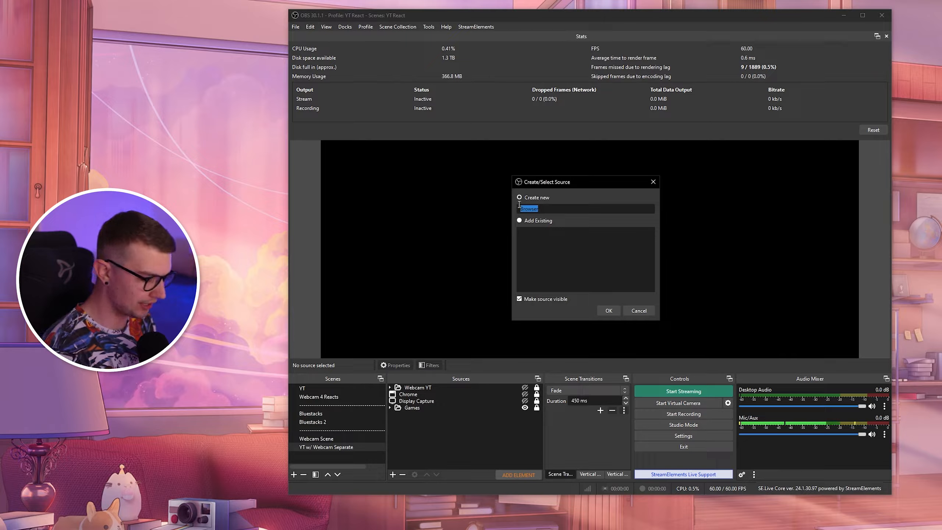
text(Emojify)
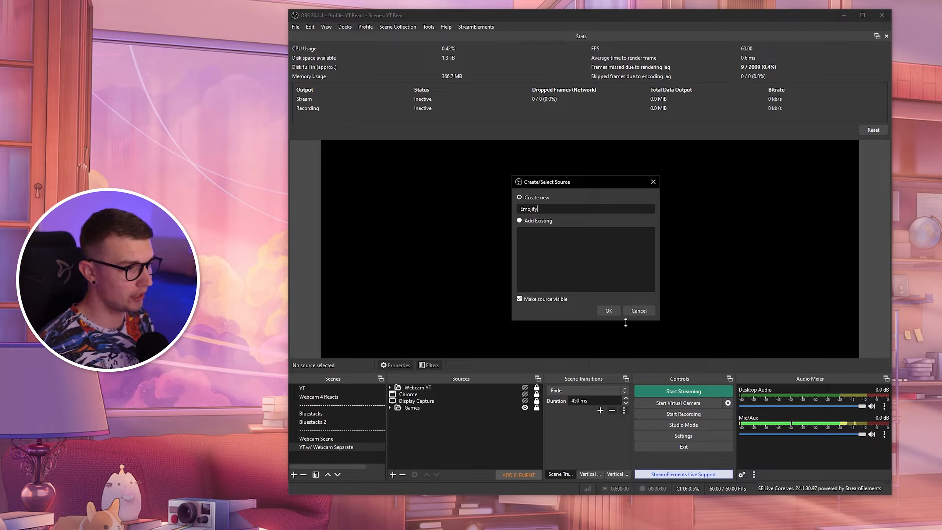
click(607, 313)
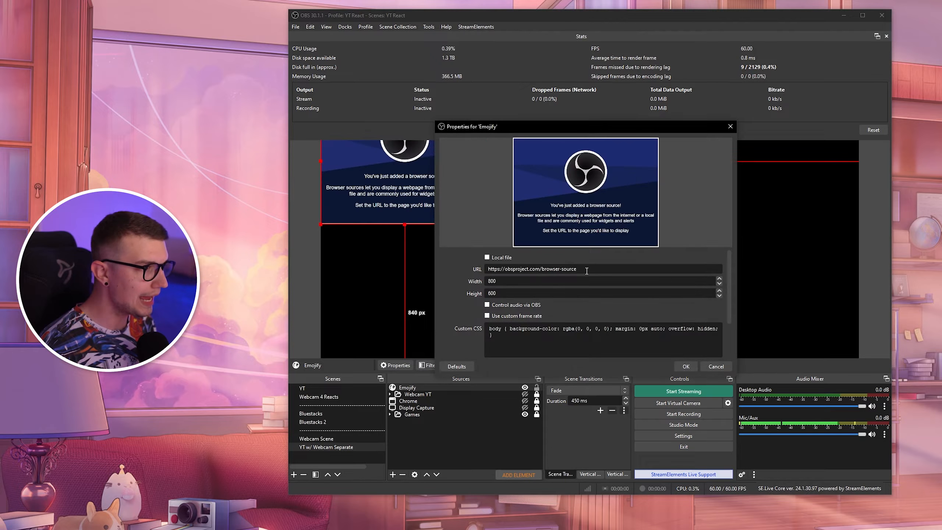
Paste the Emojify URL into the browser source and set width 1080 and height 1920.
text(https://tikfinity.zerody.one/widget/emojify?cid=240611)
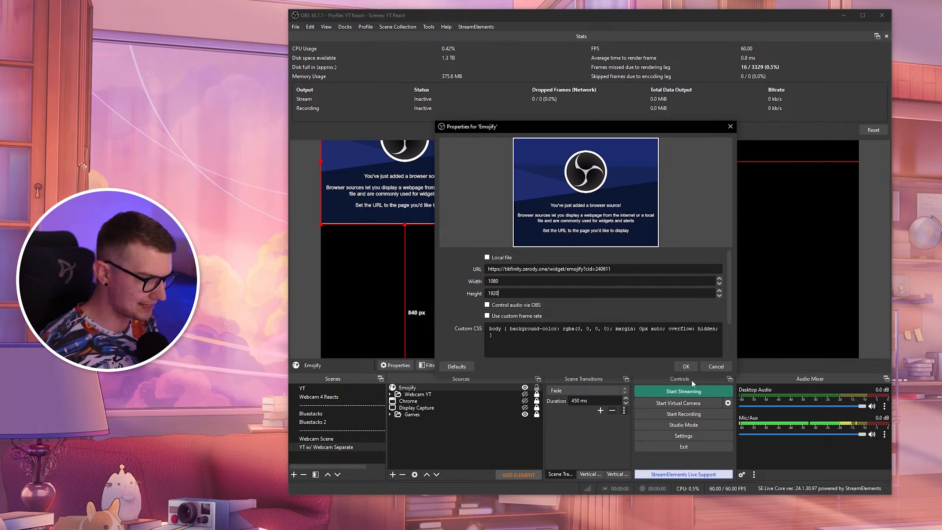
click(688, 367)
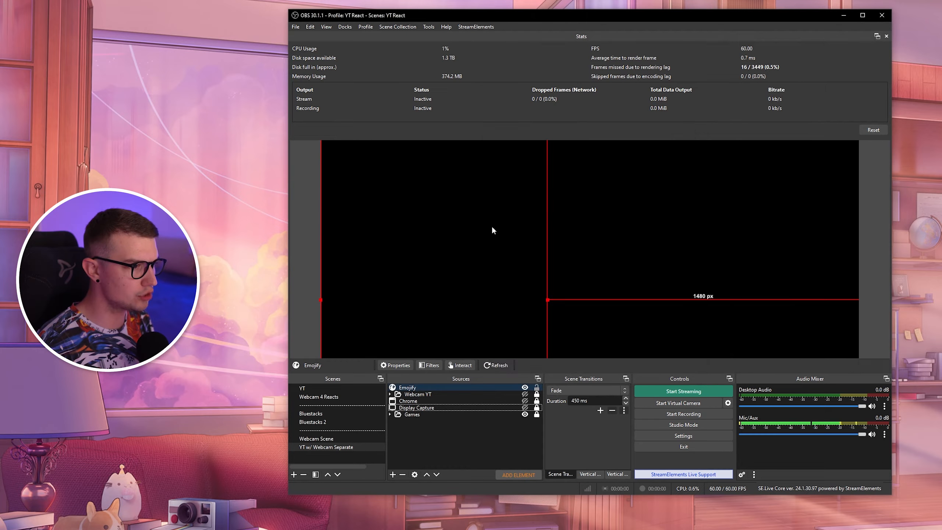
Reposition the Emojify source in the OBS preview and trigger another overlay test.
drag(491, 226, 612, 153)
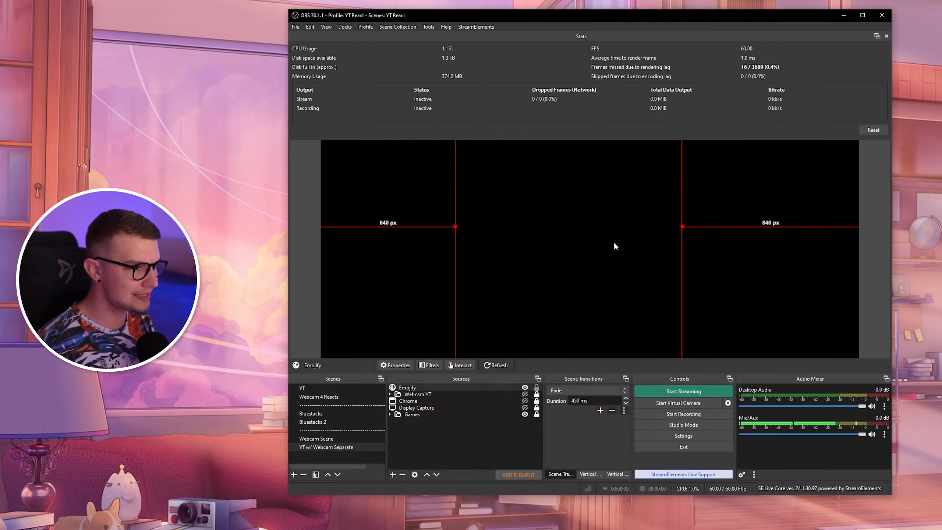
drag(614, 246, 621, 161)
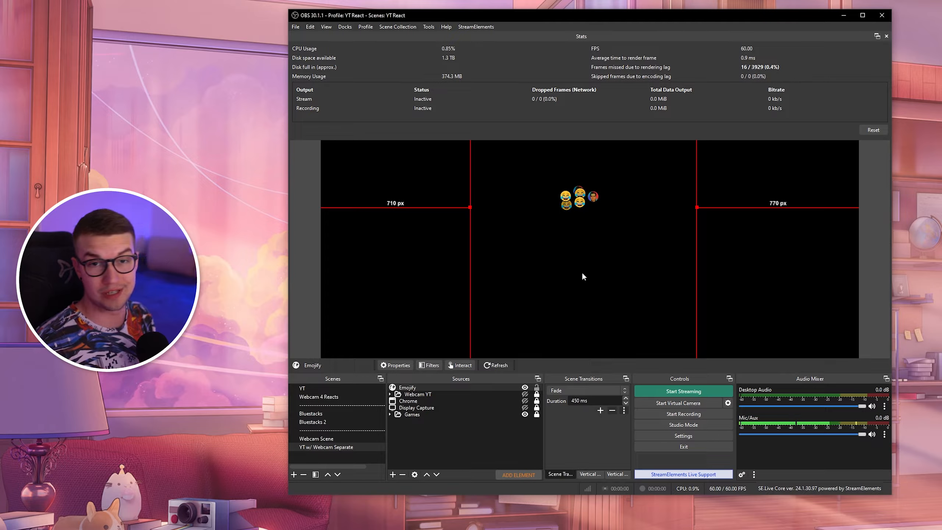